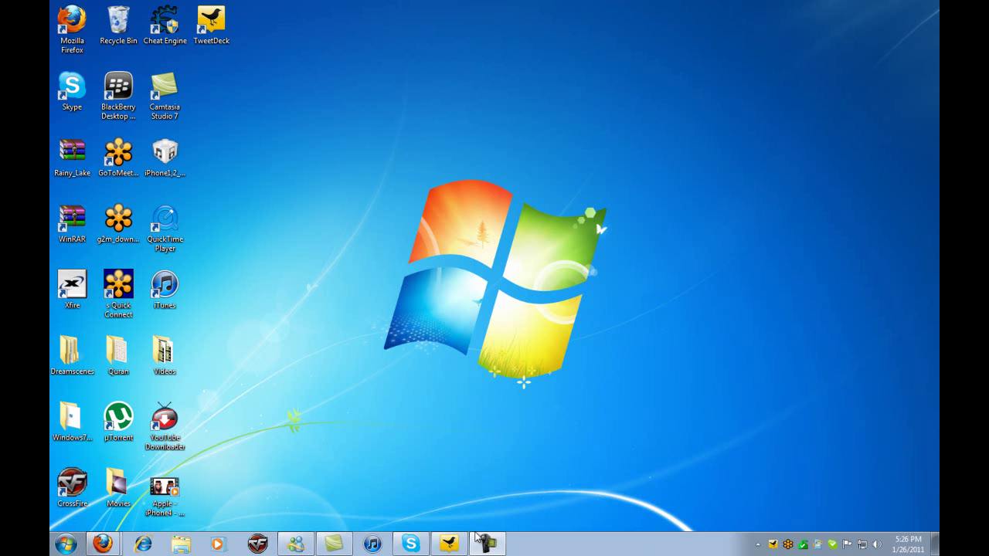
Check the hidden notification-area icons, then scroll through the DreamScene article.
{"action": "left_click", "coordinate": [758, 544]}
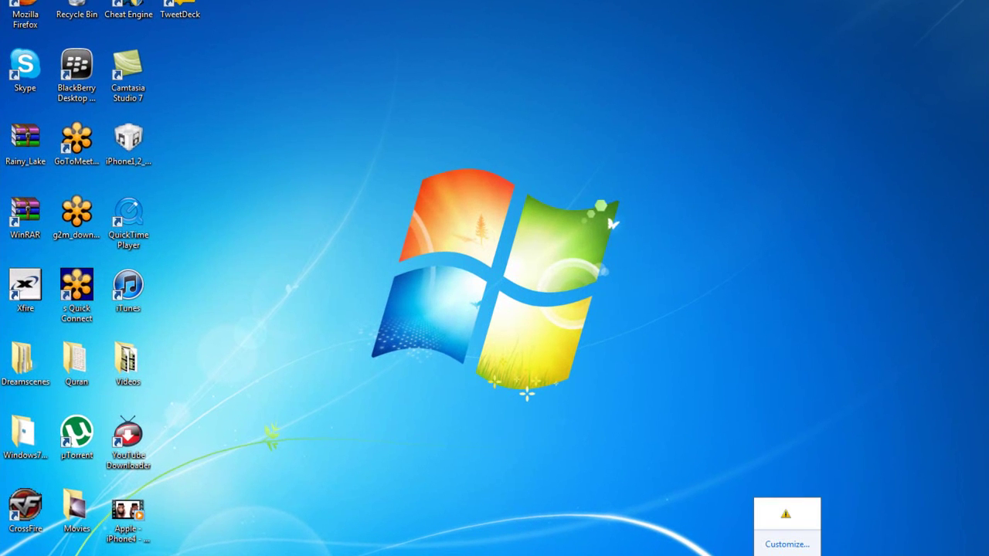
{"action": "left_click", "coordinate": [779, 544]}
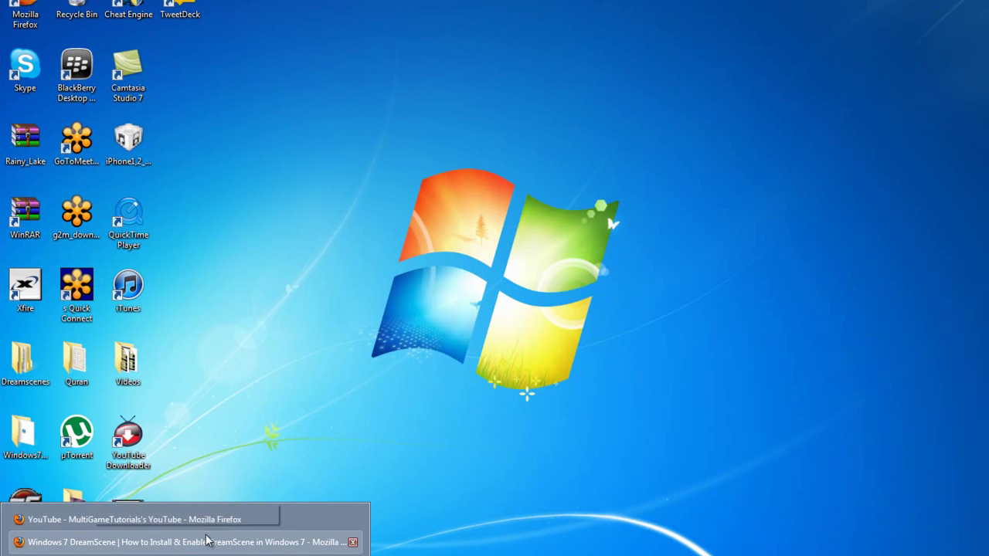
{"action": "left_click", "coordinate": [207, 543]}
{"action": "scroll", "coordinate": [142, 372], "scroll_direction": "down", "scroll_amount": 5}
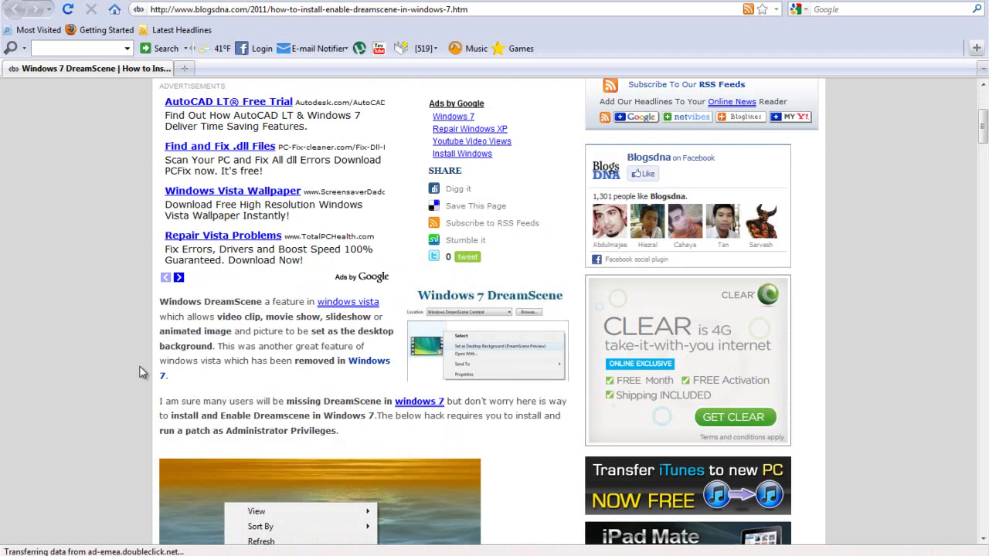
{"action": "scroll", "coordinate": [139, 372], "scroll_direction": "down", "scroll_amount": 3}
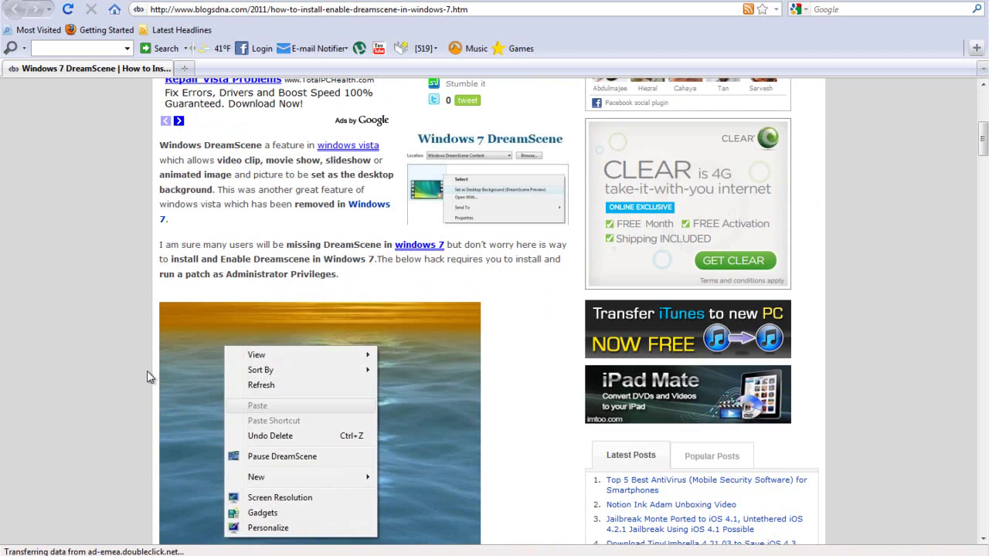
{"action": "scroll", "coordinate": [149, 376], "scroll_direction": "down", "scroll_amount": 3}
{"action": "scroll", "coordinate": [149, 377], "scroll_direction": "down", "scroll_amount": 2}
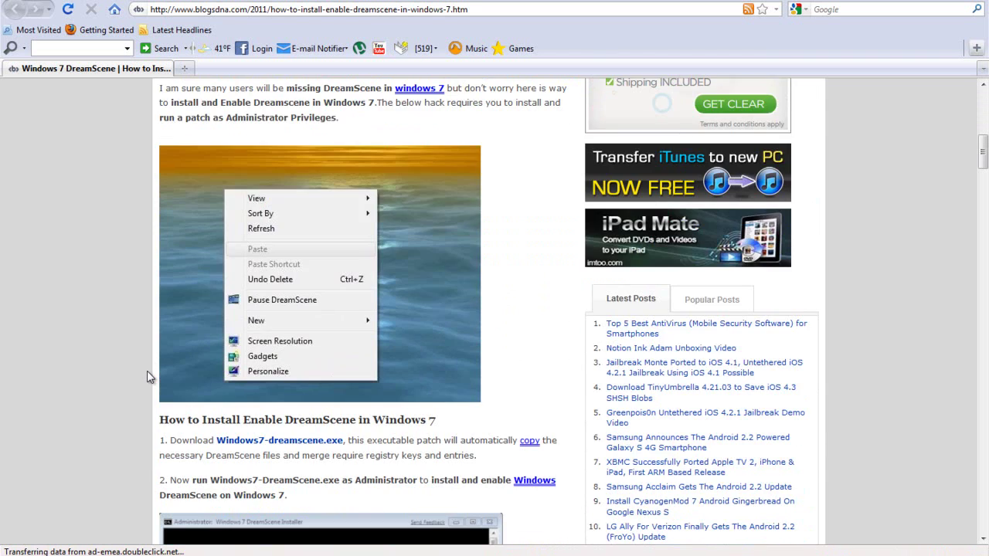
{"action": "scroll", "coordinate": [149, 376], "scroll_direction": "down", "scroll_amount": 4}
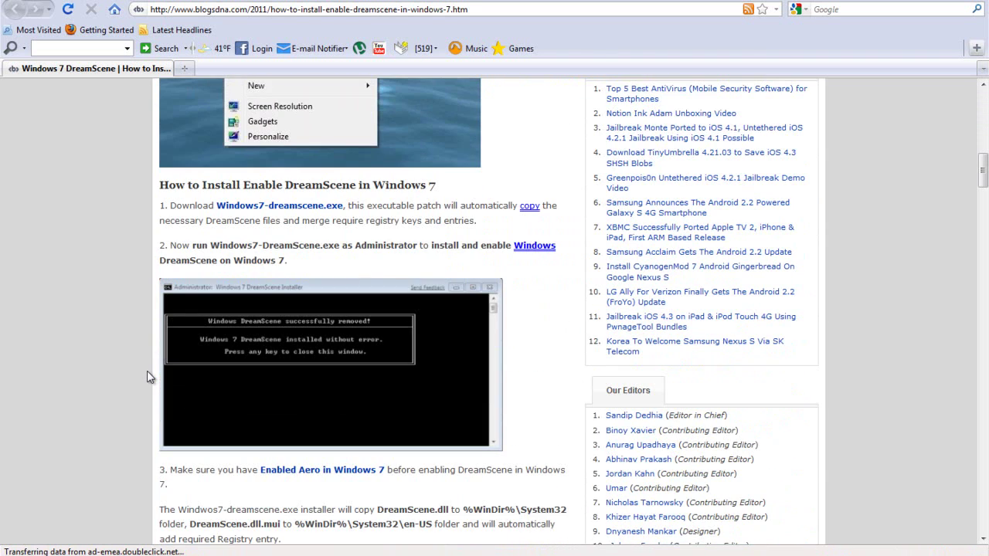
{"action": "scroll", "coordinate": [149, 376], "scroll_direction": "up", "scroll_amount": 10}
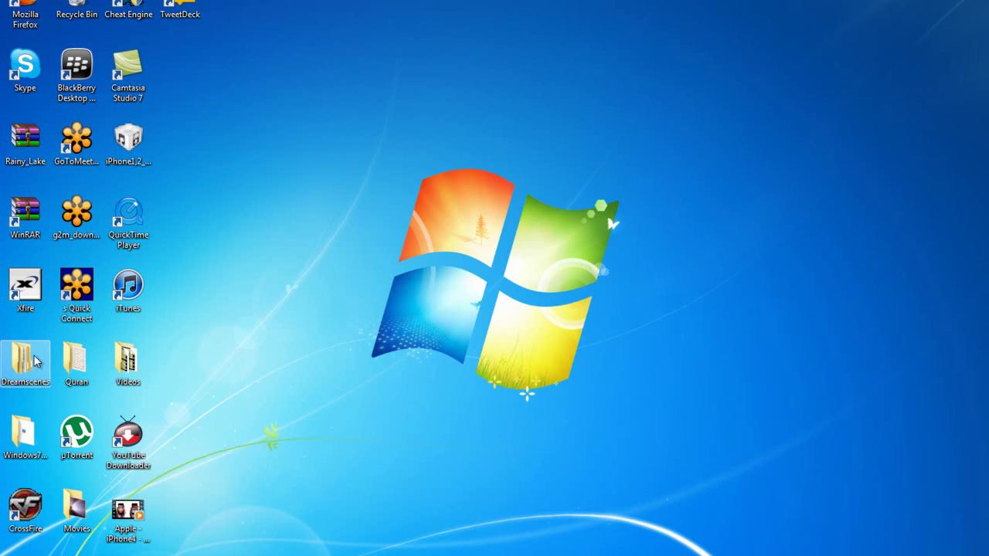
Browse the Dreamscenes subfolders Digital_DNA and Idream2.0, then open Vista_Comets.
{"action": "double_click", "coordinate": [35, 361]}
{"action": "left_click", "coordinate": [462, 197]}
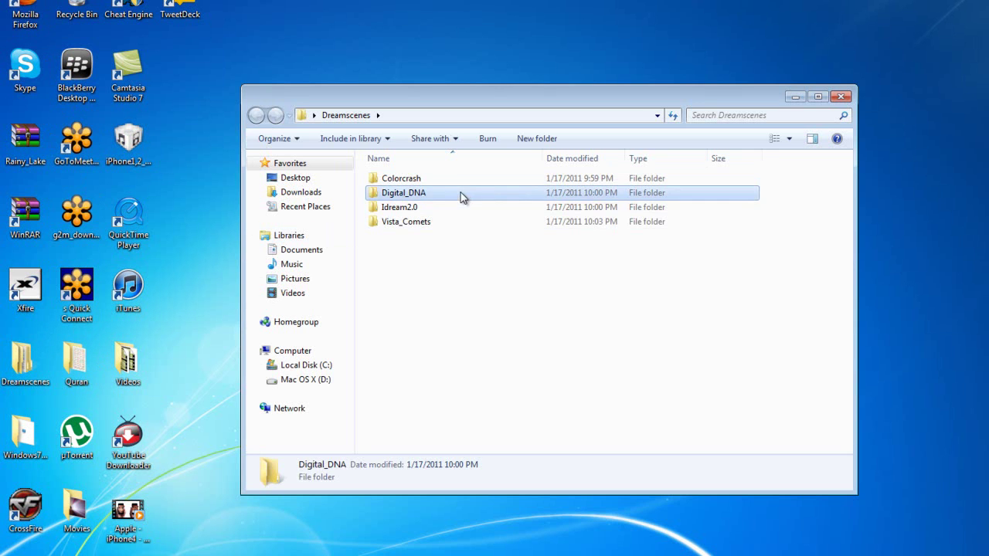
{"action": "double_click", "coordinate": [511, 190]}
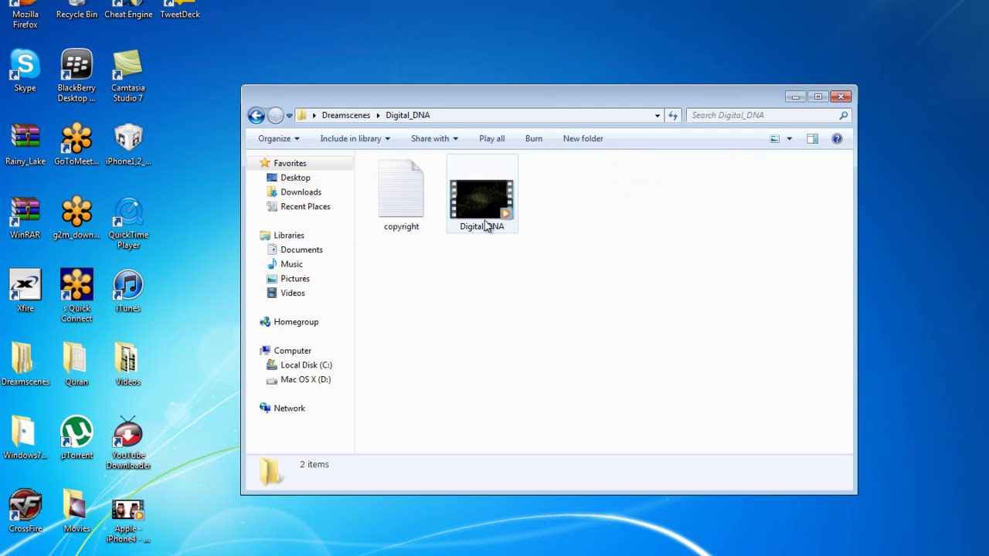
{"action": "left_click", "coordinate": [256, 114]}
{"action": "double_click", "coordinate": [437, 207]}
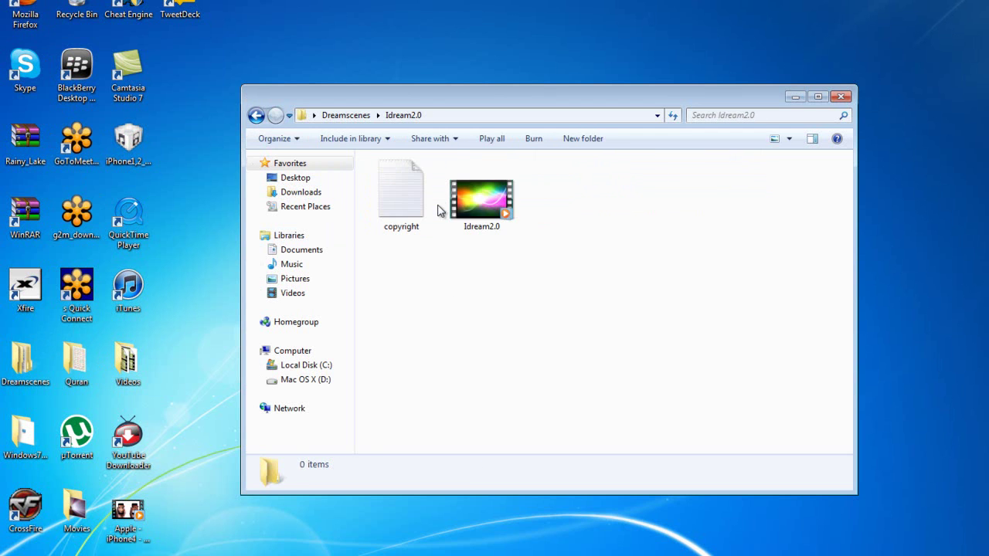
{"action": "left_click", "coordinate": [256, 114]}
{"action": "key", "text": "Down"}
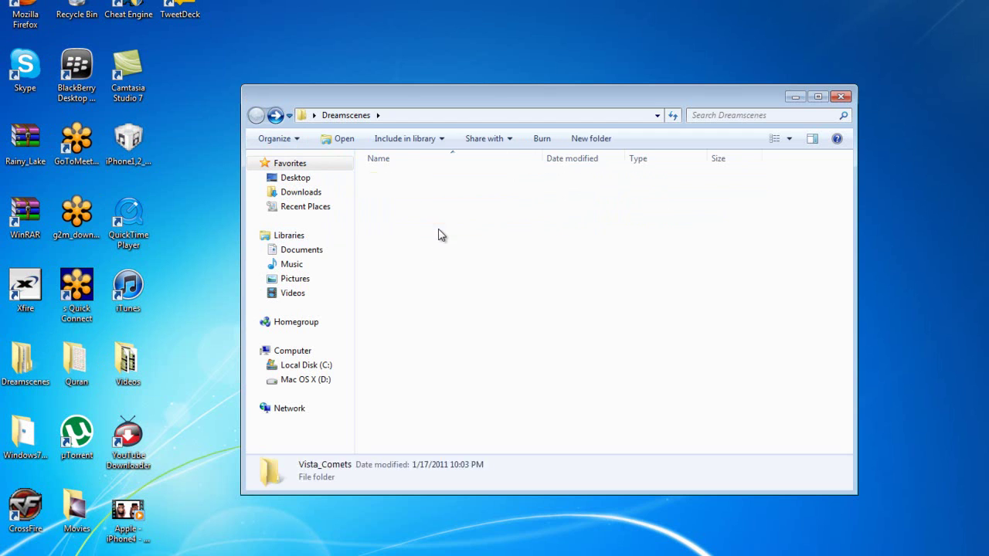
{"action": "key", "text": "Return"}
Set the Vista_Comets video as desktop background, dismiss the Aero-required error, and close the folder.
{"action": "left_click", "coordinate": [484, 207]}
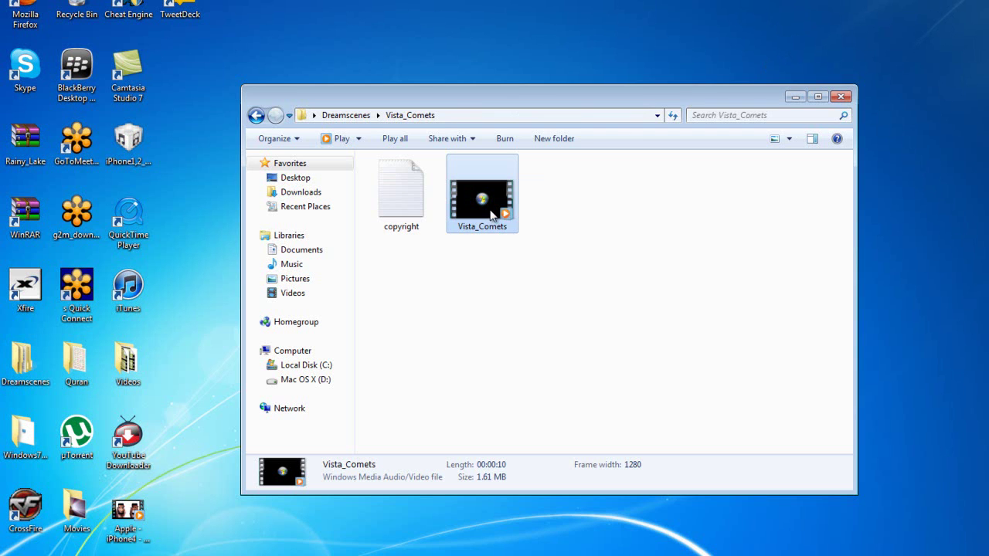
{"action": "right_click", "coordinate": [491, 213]}
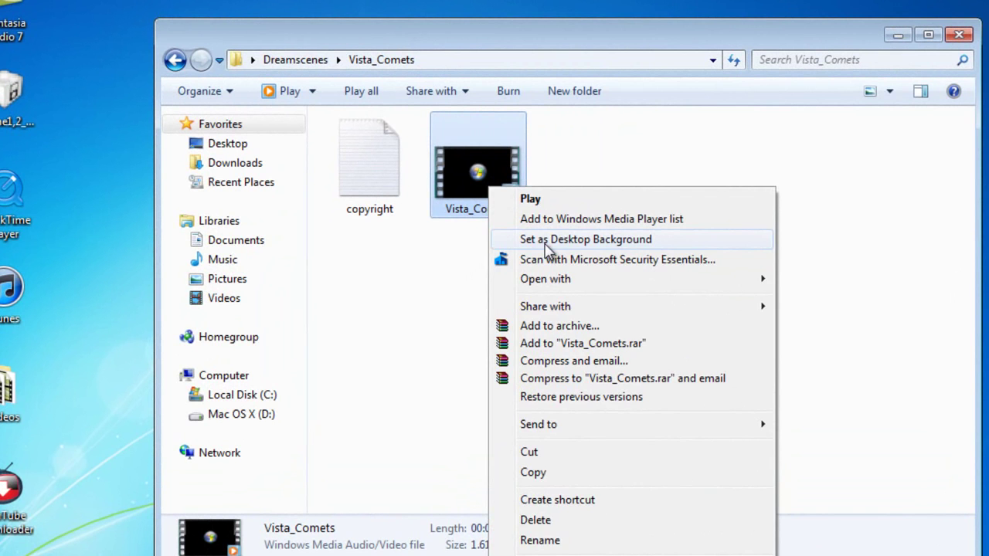
{"action": "left_click", "coordinate": [548, 242]}
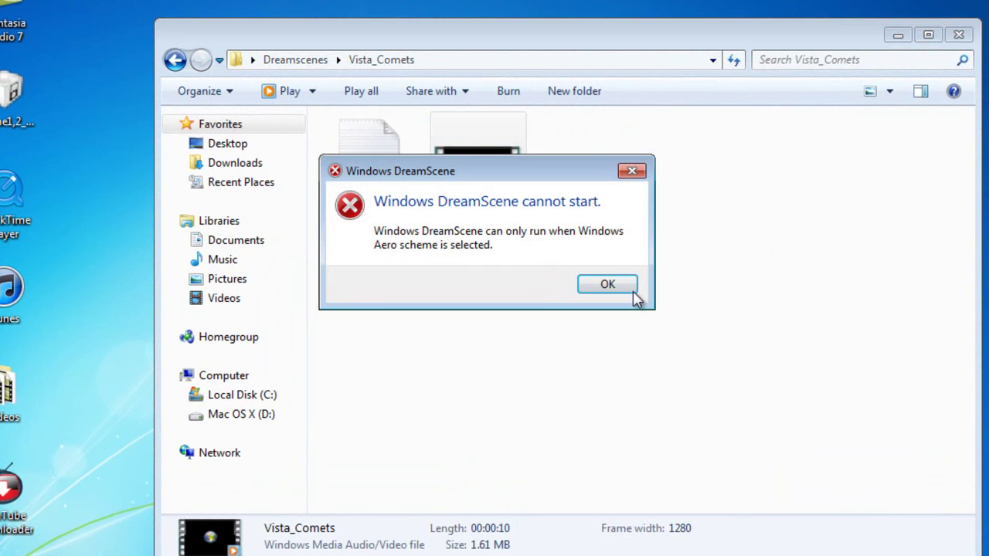
{"action": "left_click", "coordinate": [627, 290]}
{"action": "left_click", "coordinate": [959, 34]}
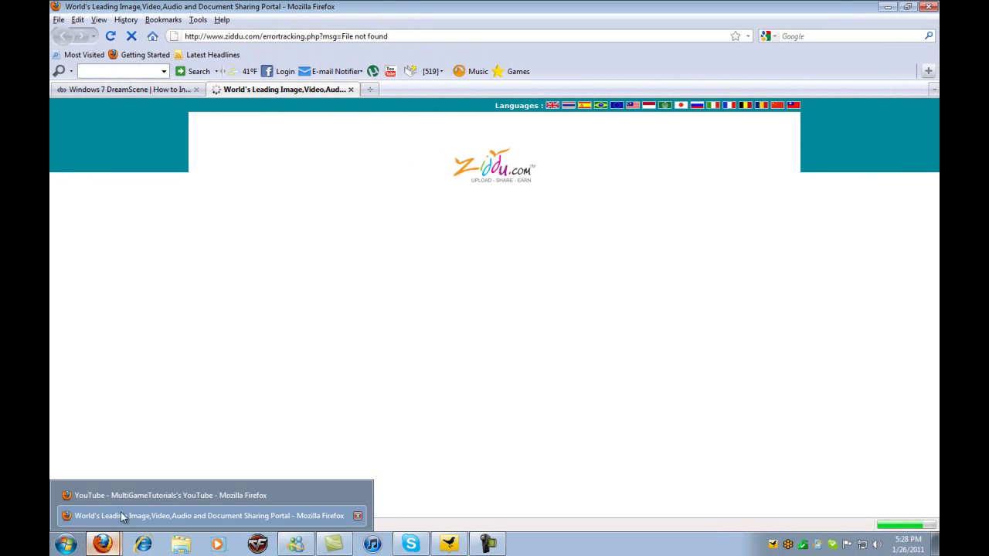
Close the ziddu 'File not found' tab and scroll the article to its install steps.
{"action": "left_click", "coordinate": [351, 90]}
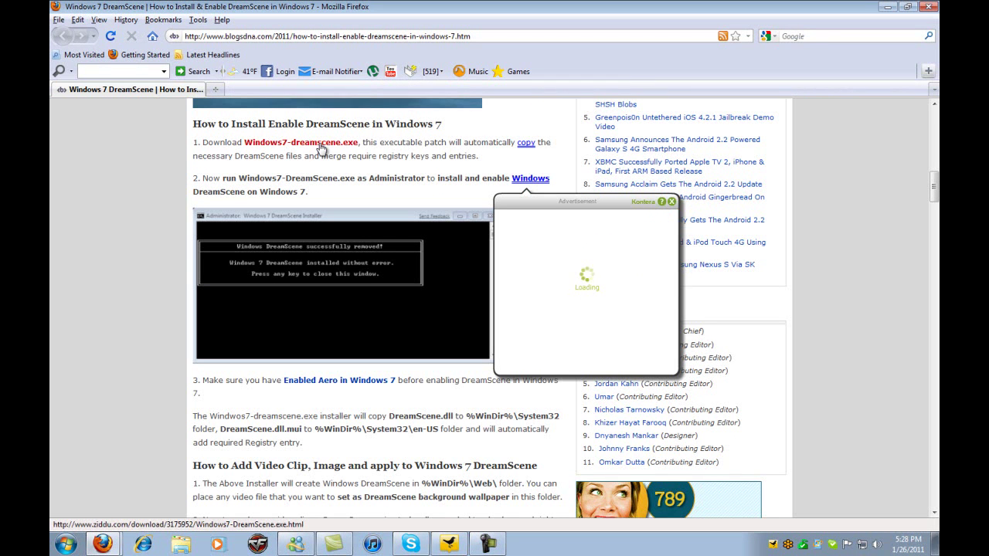
{"action": "scroll", "coordinate": [112, 260], "scroll_direction": "down", "scroll_amount": 3}
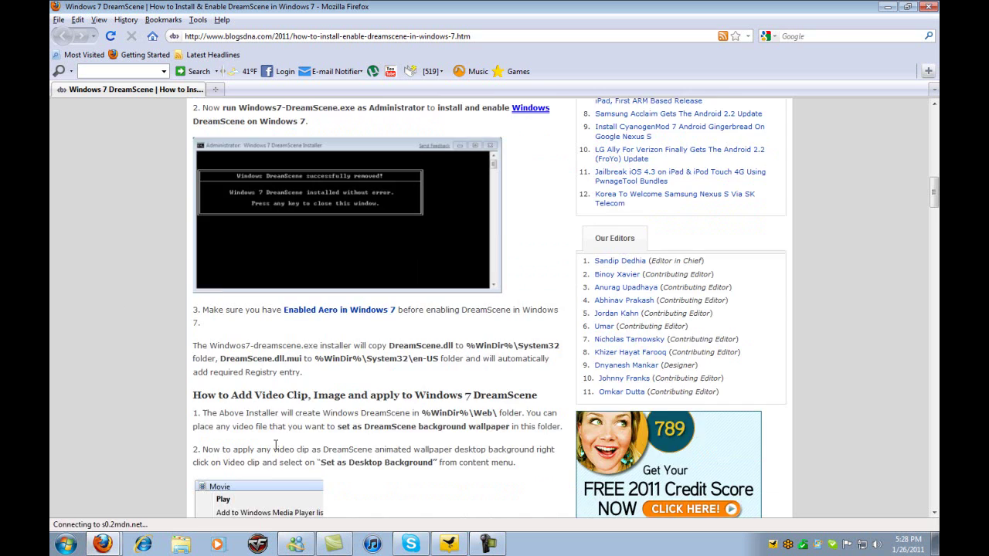
{"action": "scroll", "coordinate": [232, 333], "scroll_direction": "down", "scroll_amount": 3}
{"action": "scroll", "coordinate": [341, 409], "scroll_direction": "down", "scroll_amount": 2}
{"action": "scroll", "coordinate": [341, 409], "scroll_direction": "up", "scroll_amount": 6}
{"action": "scroll", "coordinate": [341, 408], "scroll_direction": "up", "scroll_amount": 7}
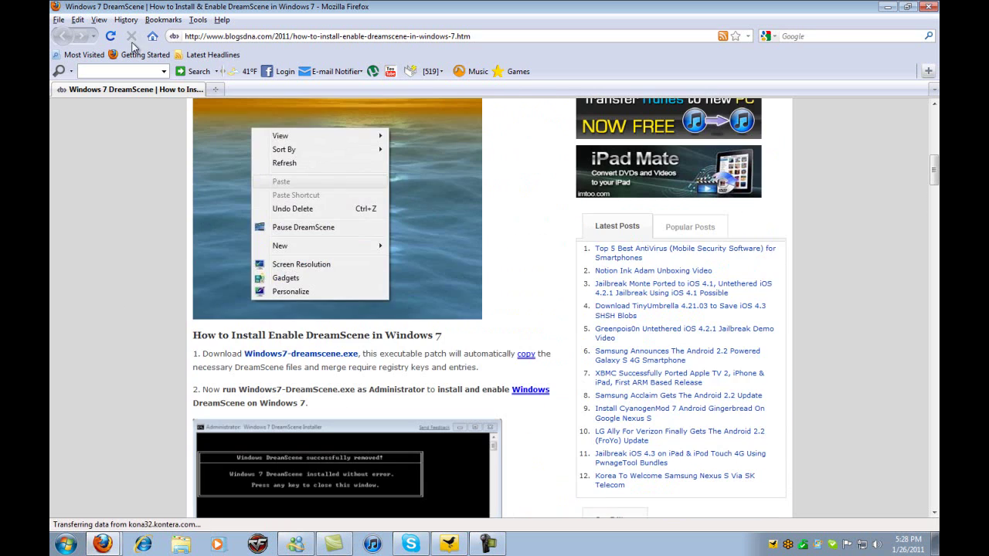
Minimize Firefox, open the Windows7-DreamScene folder and run its installer as administrator.
{"action": "left_click", "coordinate": [890, 8]}
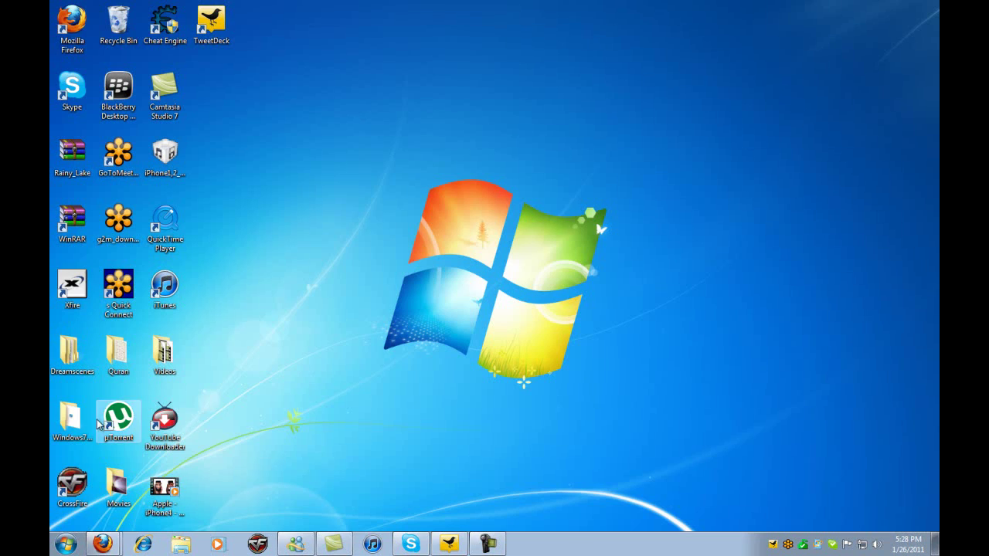
{"action": "left_click", "coordinate": [438, 232]}
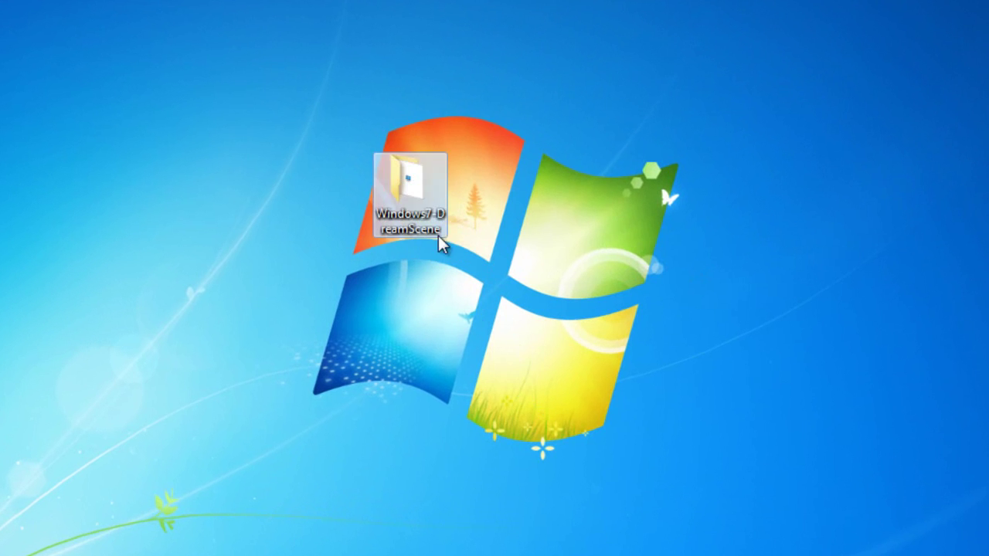
{"action": "double_click", "coordinate": [429, 185]}
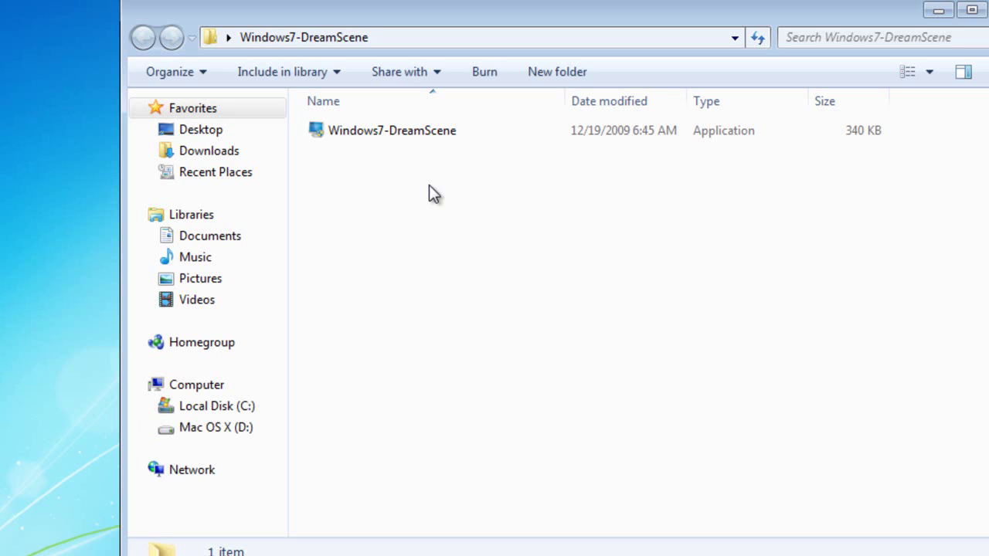
{"action": "double_click", "coordinate": [398, 131]}
{"action": "right_click", "coordinate": [399, 130]}
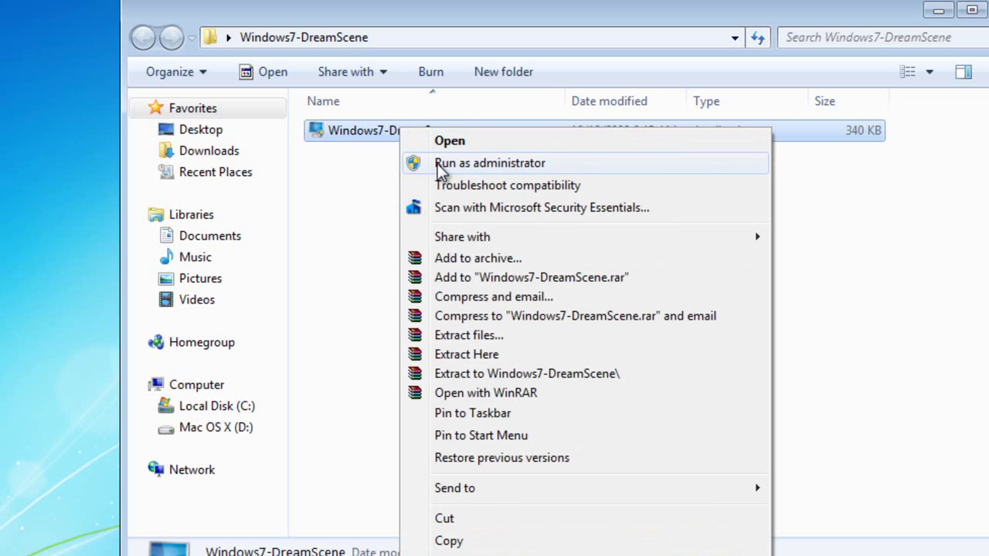
{"action": "left_click", "coordinate": [438, 164]}
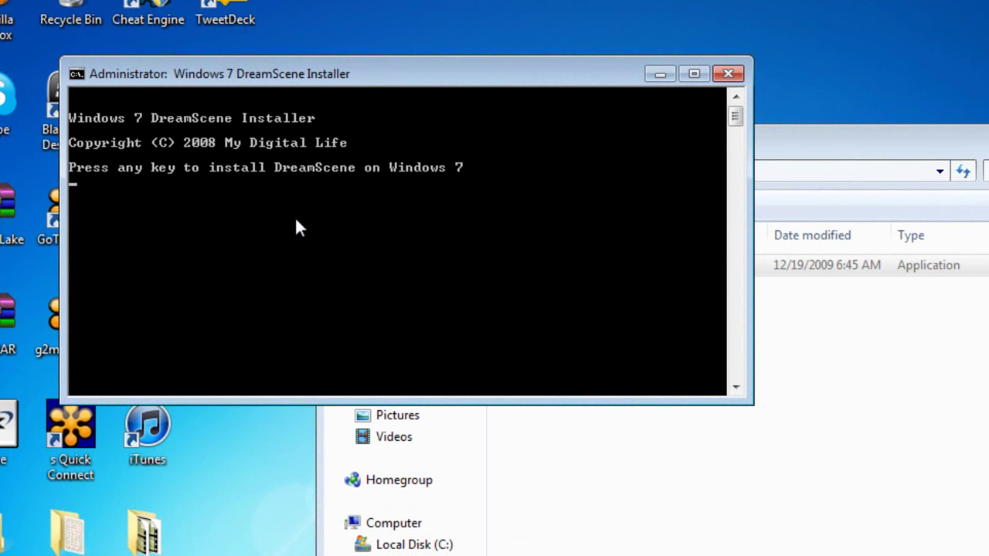
Start the DreamScene install, then close the console after 'installed without error'.
{"action": "key", "text": "Return"}
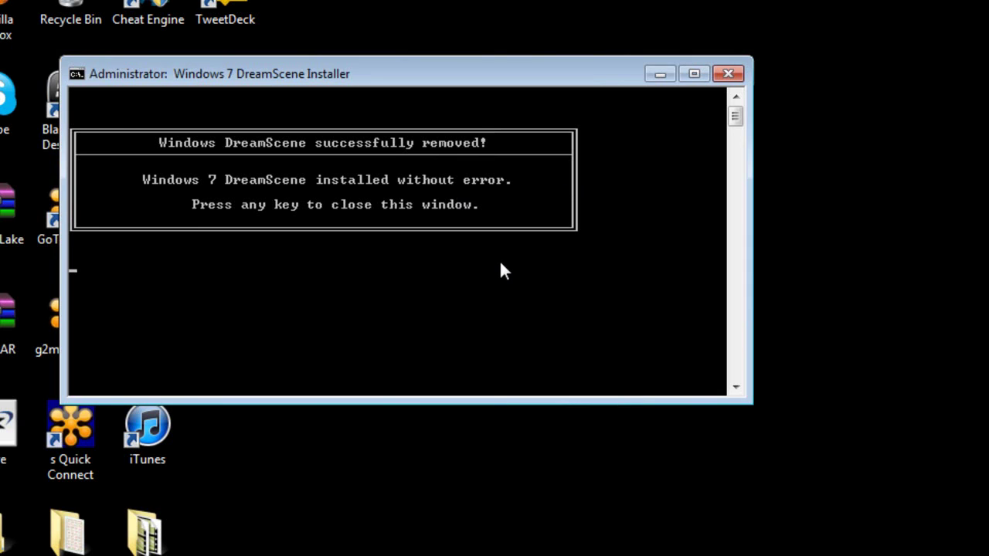
{"action": "key", "text": "Return"}
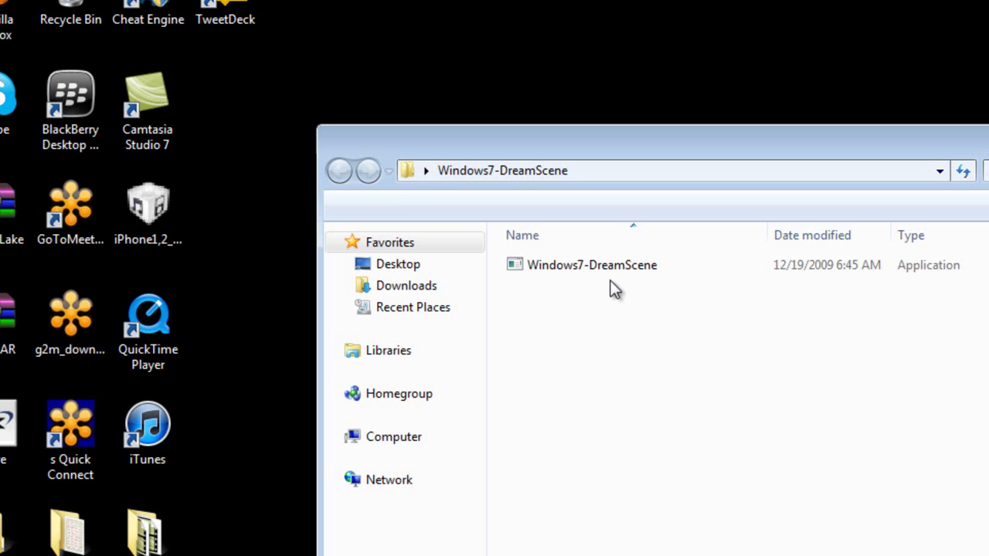
Run the Windows7-DreamScene installer again as administrator.
{"action": "double_click", "coordinate": [616, 280]}
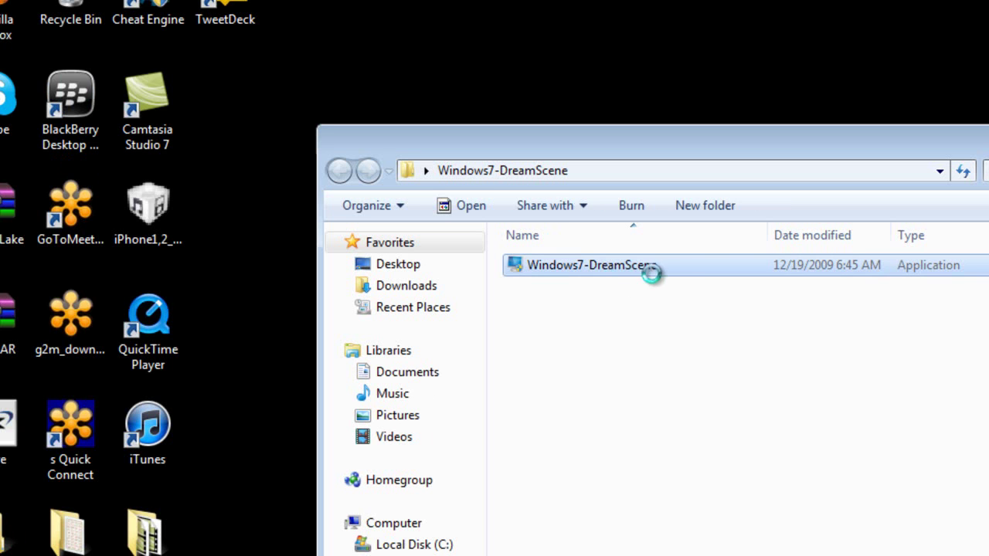
{"action": "right_click", "coordinate": [614, 272]}
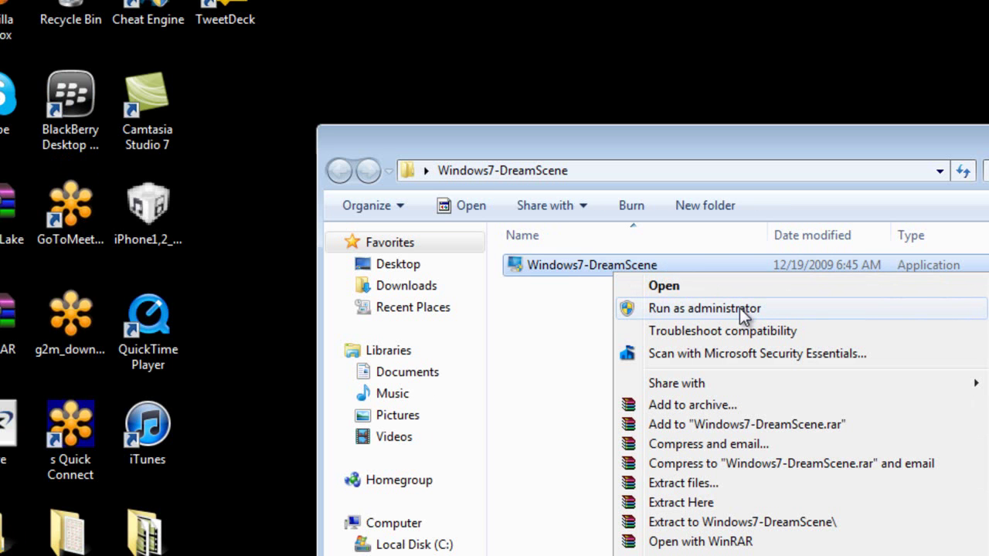
{"action": "left_click", "coordinate": [739, 308]}
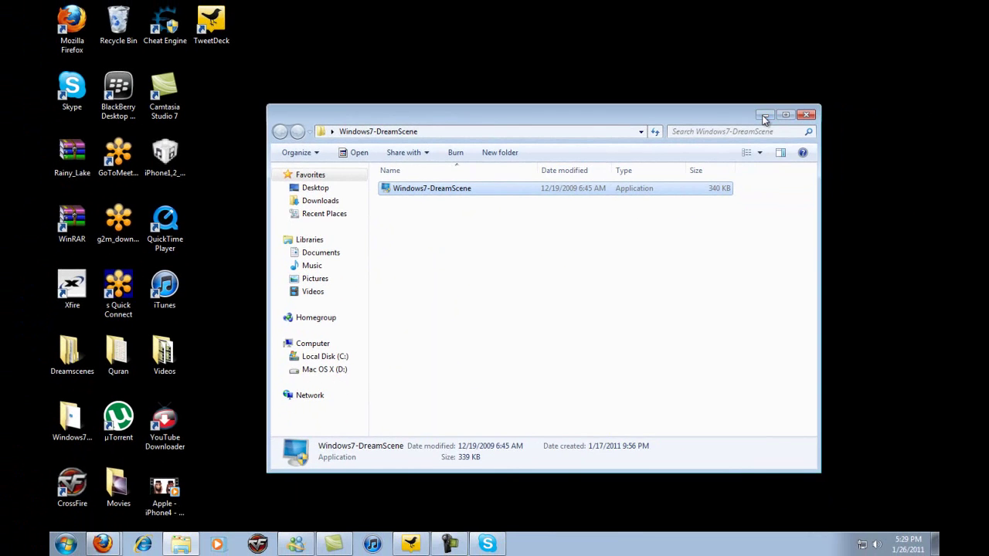
Apply the Windows 7 theme through desktop Personalize and close Personalization.
{"action": "left_click", "coordinate": [762, 116]}
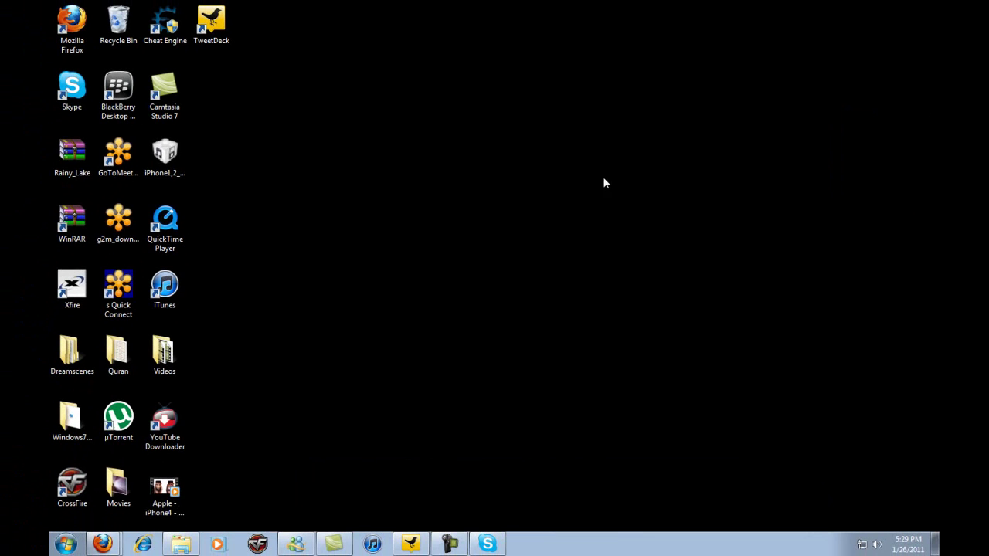
{"action": "right_click", "coordinate": [498, 140]}
{"action": "left_click", "coordinate": [558, 289]}
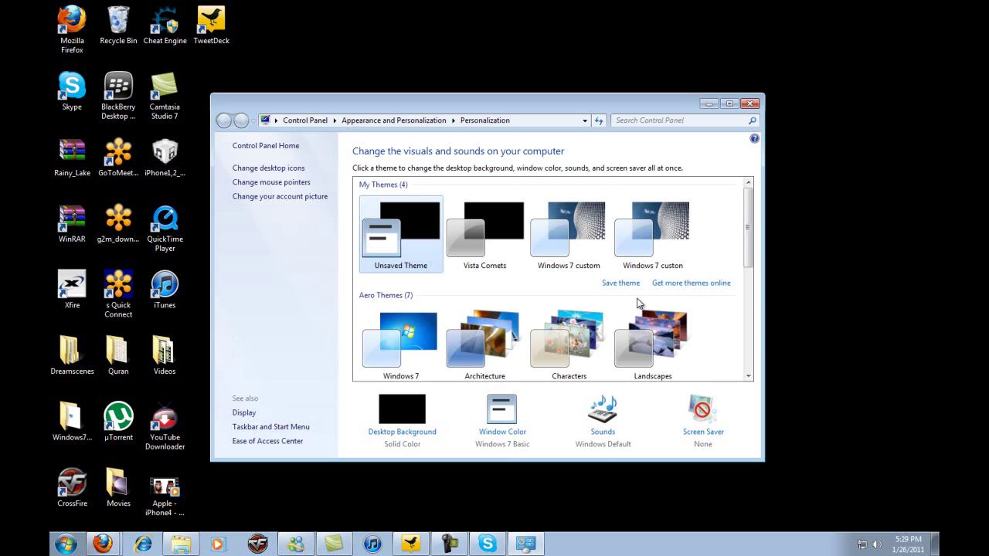
{"action": "scroll", "coordinate": [568, 329], "scroll_direction": "down", "scroll_amount": 1}
{"action": "left_click", "coordinate": [395, 320]}
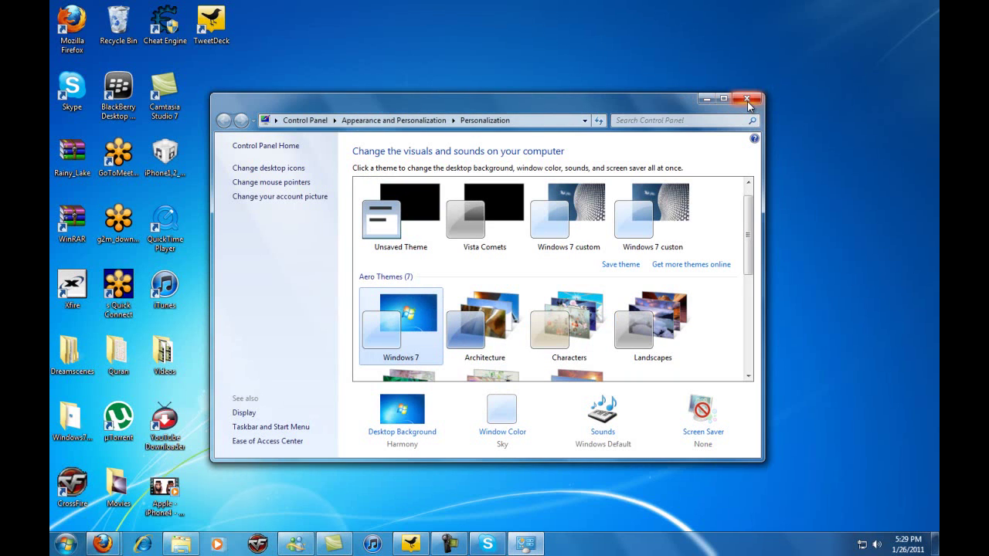
{"action": "left_click", "coordinate": [746, 99]}
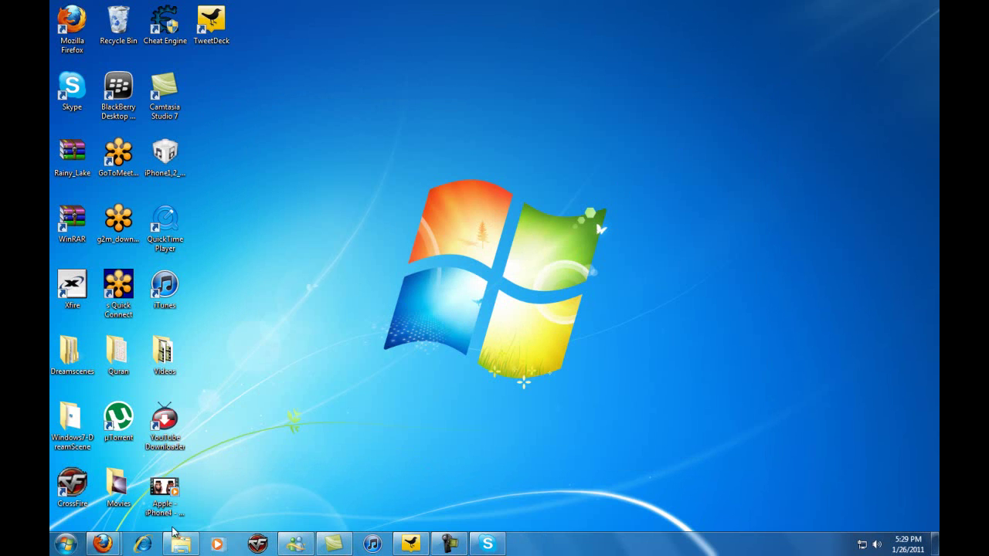
{"action": "mouse_move", "coordinate": [102, 543]}
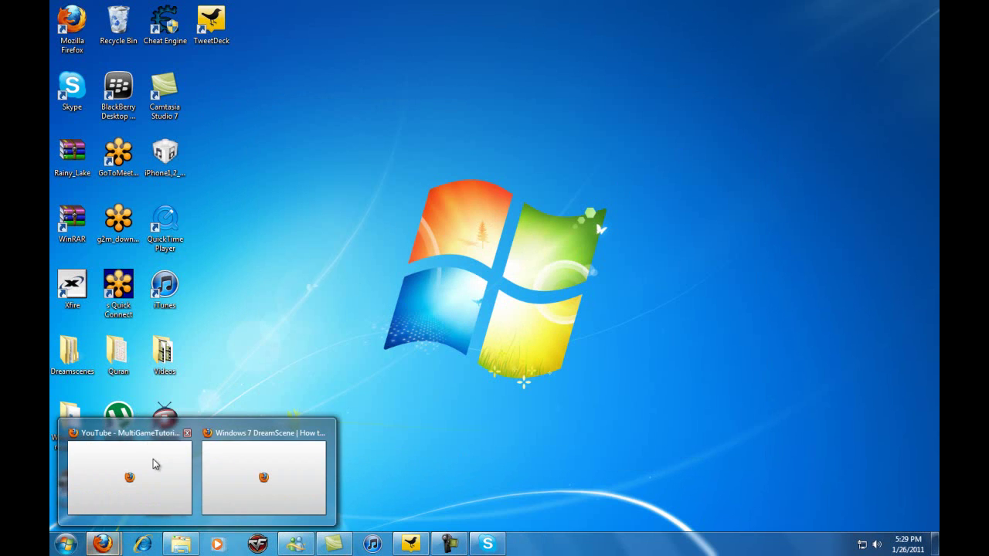
{"action": "left_click", "coordinate": [152, 459]}
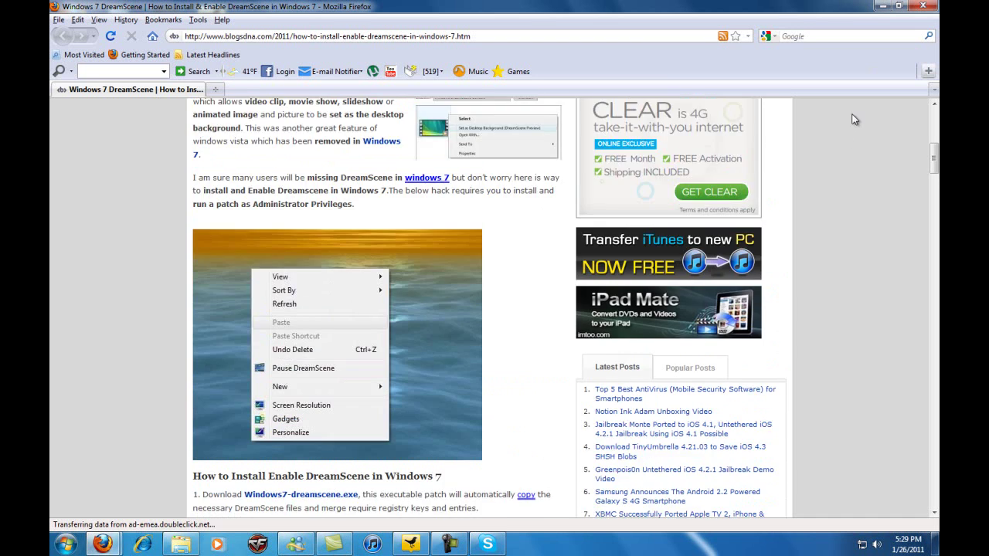
{"action": "scroll", "coordinate": [847, 133], "scroll_direction": "down", "scroll_amount": 6}
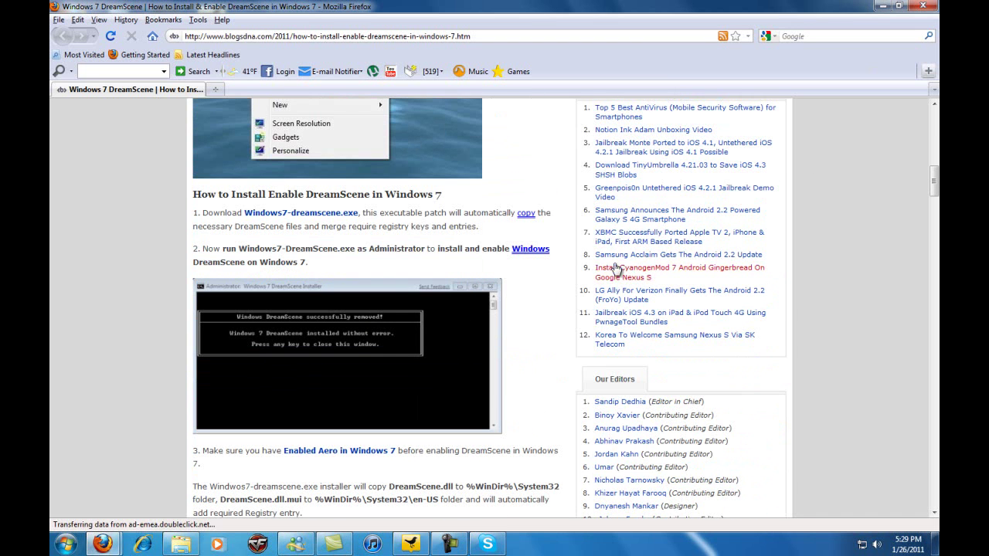
{"action": "left_click", "coordinate": [881, 5]}
Set the Vista_Comets video from Dreamscenes > Vista_Comets as desktop background, then minimize the folder.
{"action": "right_click", "coordinate": [64, 423]}
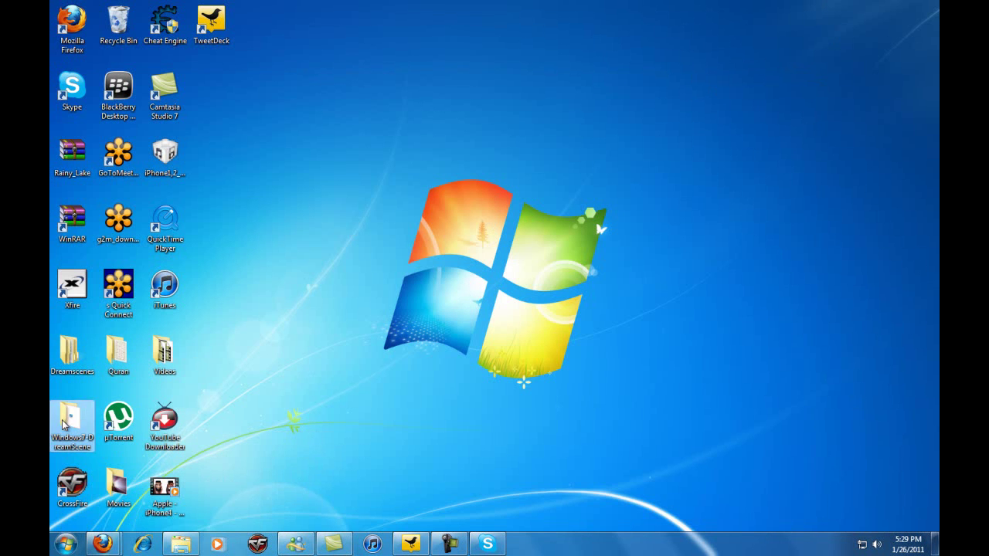
{"action": "left_click", "coordinate": [440, 259]}
{"action": "double_click", "coordinate": [76, 339]}
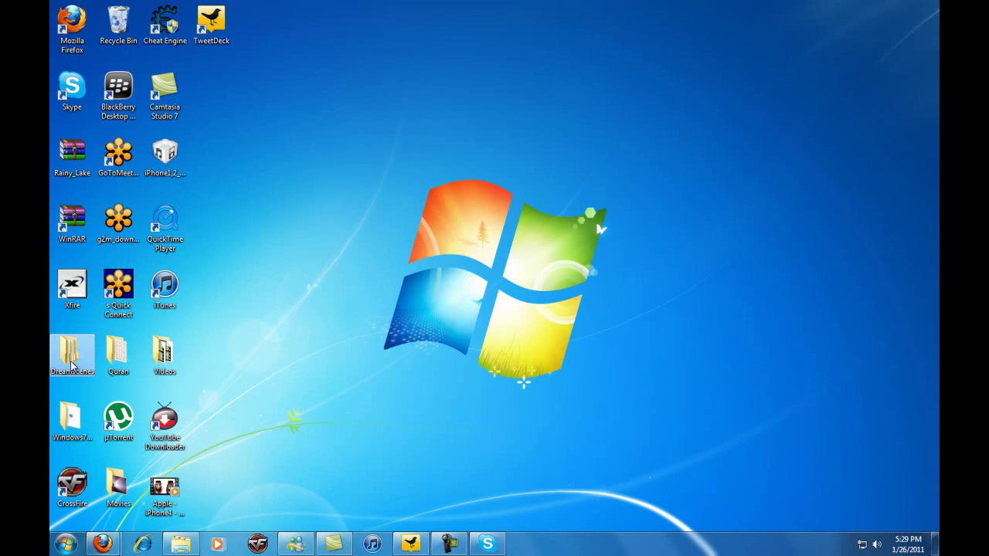
{"action": "double_click", "coordinate": [435, 220]}
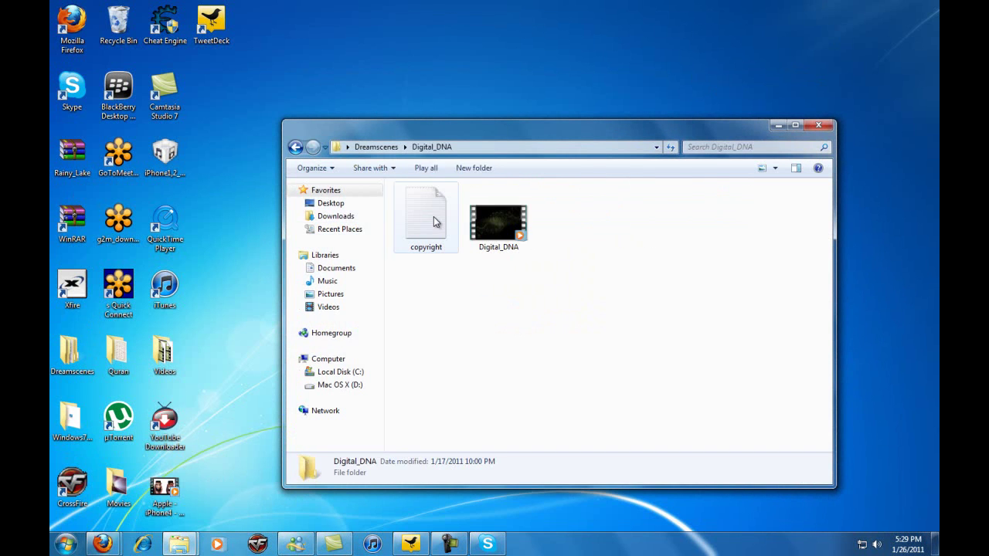
{"action": "left_click", "coordinate": [295, 148]}
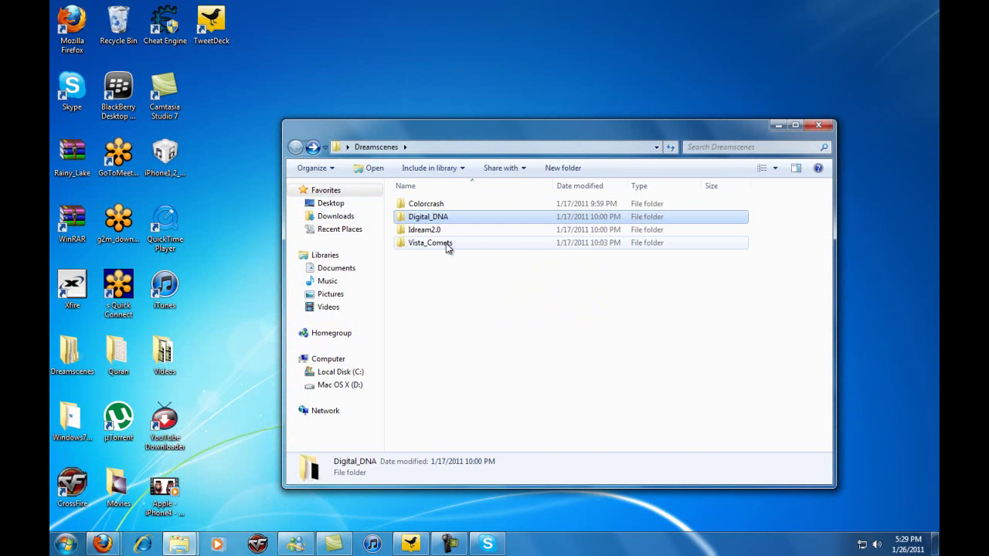
{"action": "double_click", "coordinate": [448, 245]}
{"action": "left_click", "coordinate": [489, 243]}
{"action": "right_click", "coordinate": [488, 243]}
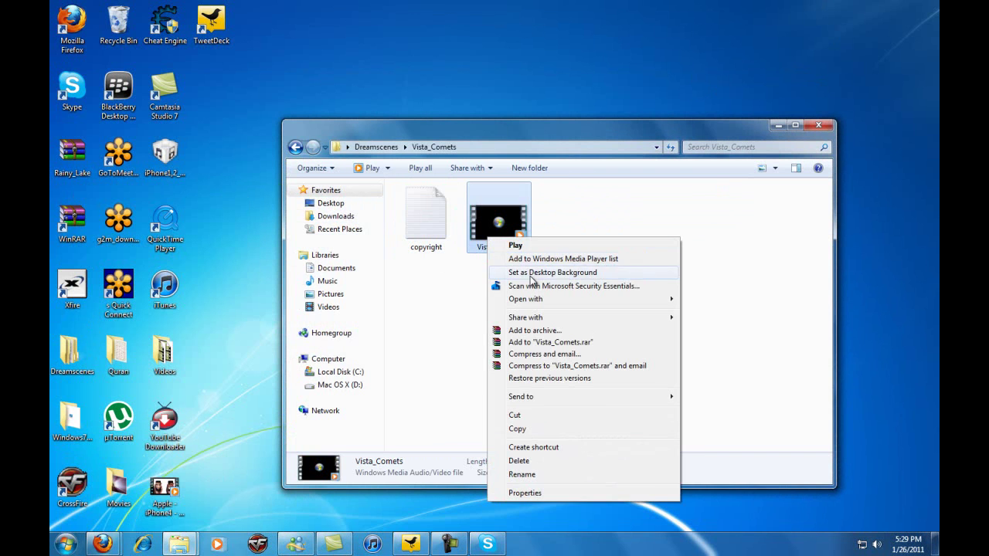
{"action": "left_click", "coordinate": [530, 272]}
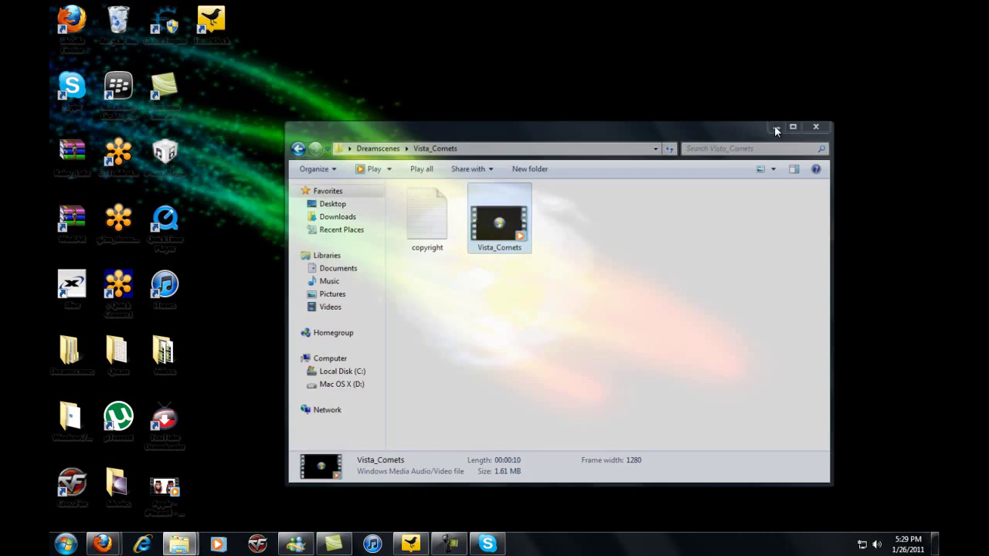
{"action": "left_click", "coordinate": [776, 128]}
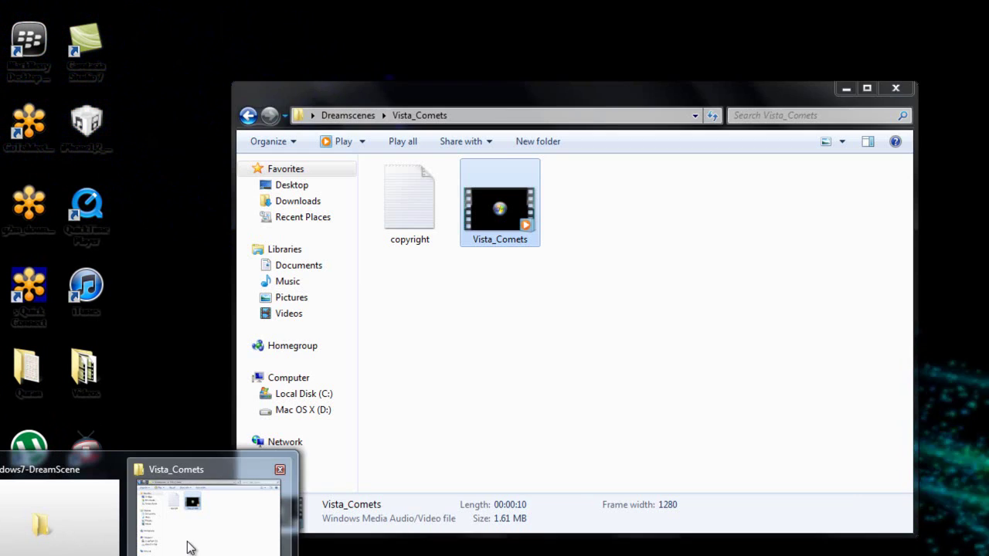
Close the Vista_Comets folder and apply the Windows 7 theme with Harmony background via Personalize.
{"action": "left_click", "coordinate": [208, 514]}
{"action": "left_click", "coordinate": [899, 94]}
{"action": "right_click", "coordinate": [407, 189]}
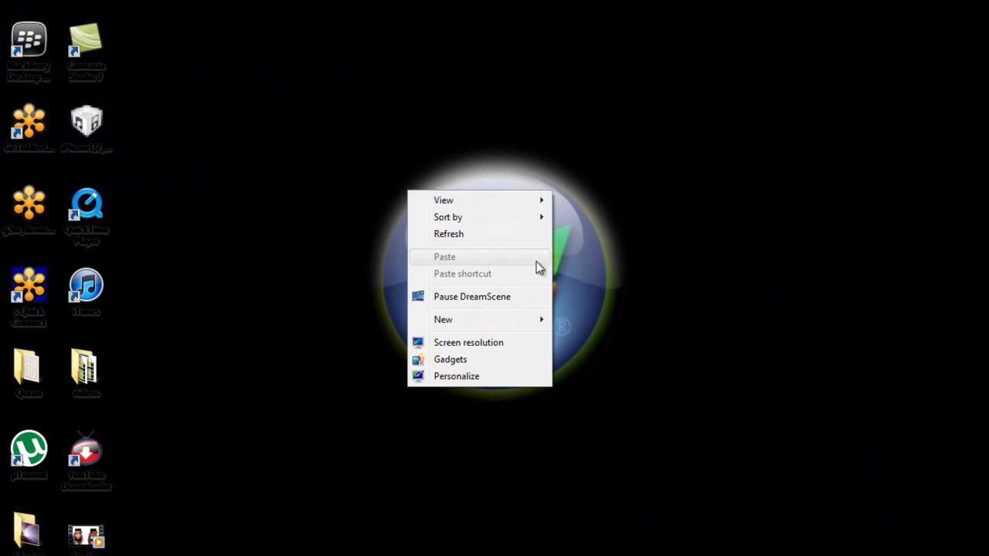
{"action": "left_click", "coordinate": [487, 377]}
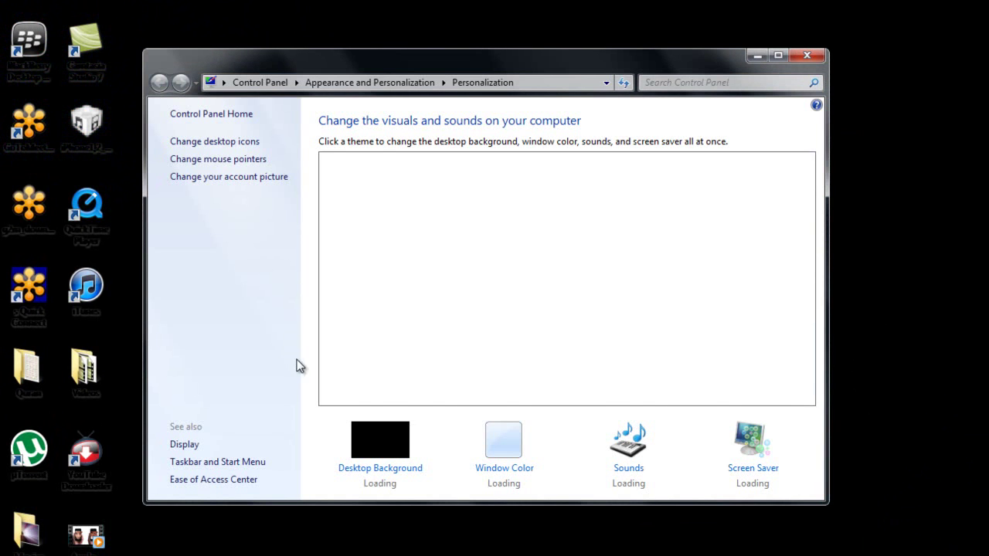
{"action": "left_click", "coordinate": [392, 346]}
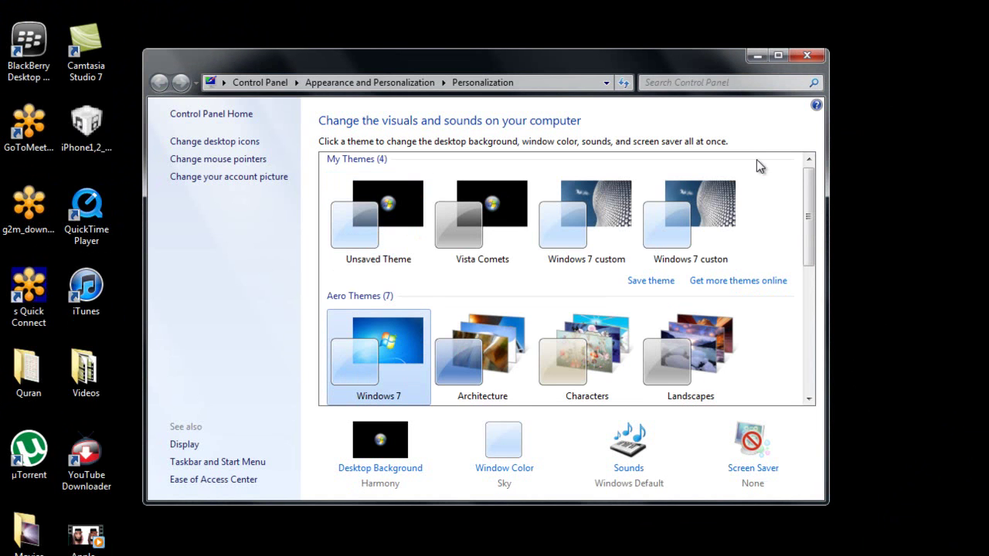